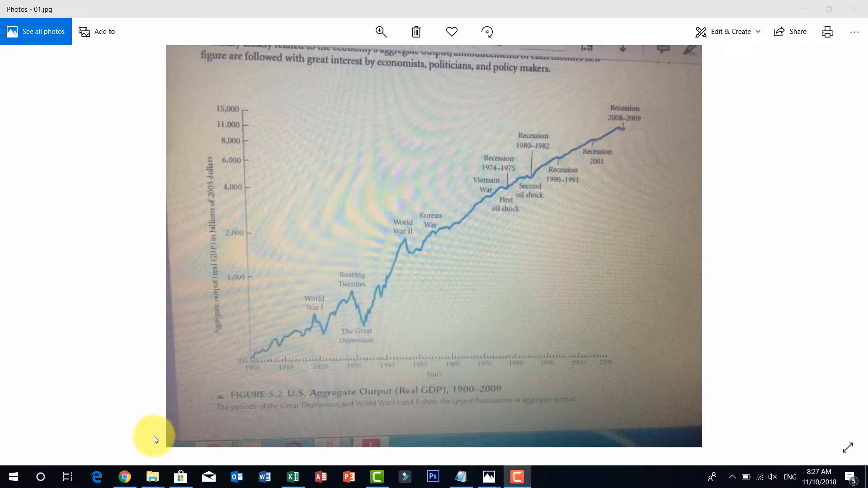
Switch to Chrome and toggle the like on the Part 18 Excel chart tutorial's YouTube page off and back on
{"action": "left_click", "coordinate": [125, 476]}
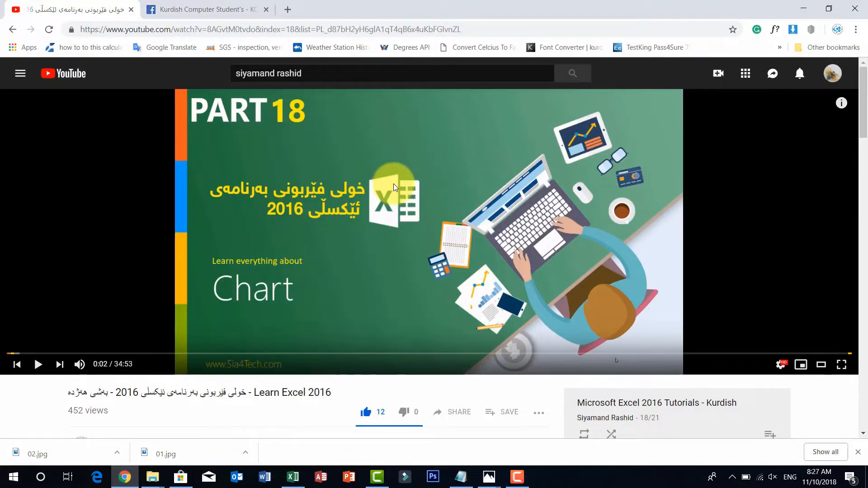
{"action": "scroll", "coordinate": [393, 187], "scroll_direction": "down", "scroll_amount": 1}
{"action": "scroll", "coordinate": [393, 187], "scroll_direction": "up", "scroll_amount": 1}
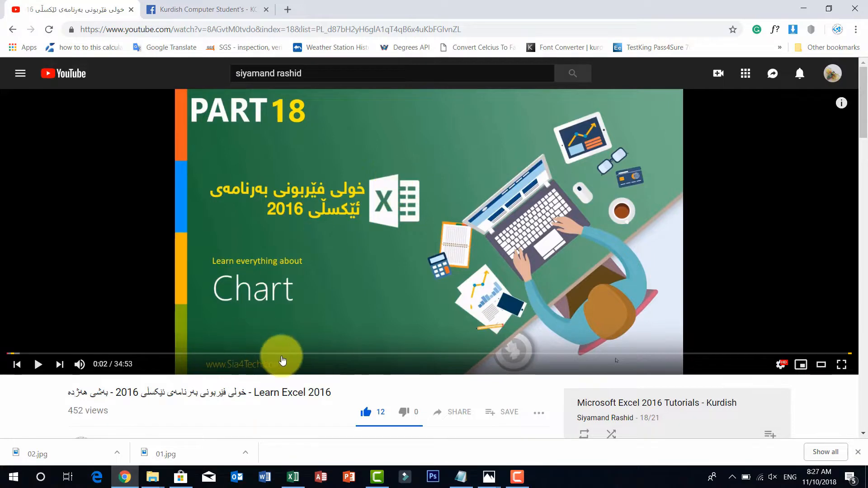
{"action": "left_click", "coordinate": [366, 413]}
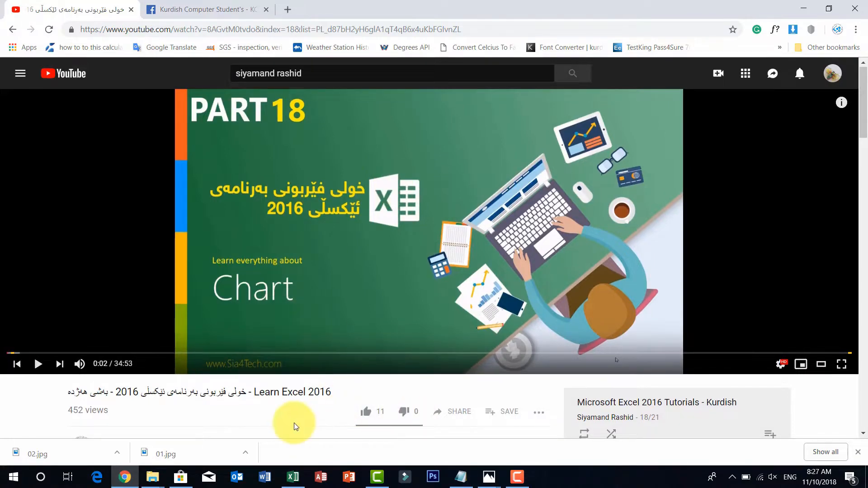
{"action": "scroll", "coordinate": [294, 422], "scroll_direction": "down", "scroll_amount": 2}
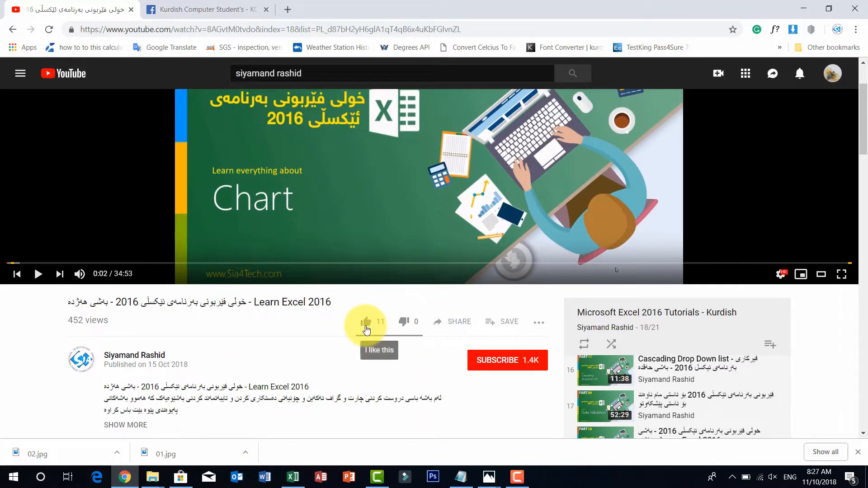
{"action": "left_click", "coordinate": [366, 328]}
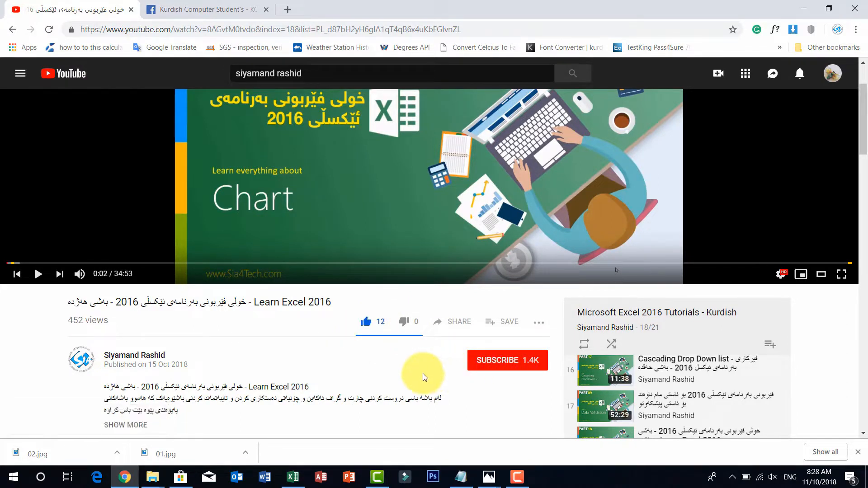
Switch to the Excel workbook, examine the GDP graph photo 01.jpg in Photos, and return to the workbook
{"action": "left_click", "coordinate": [293, 477]}
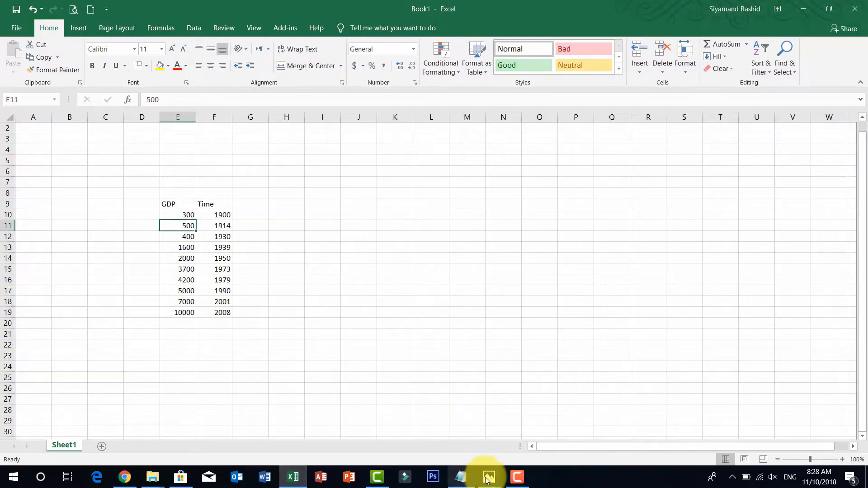
{"action": "mouse_move", "coordinate": [488, 475]}
{"action": "left_click", "coordinate": [520, 458]}
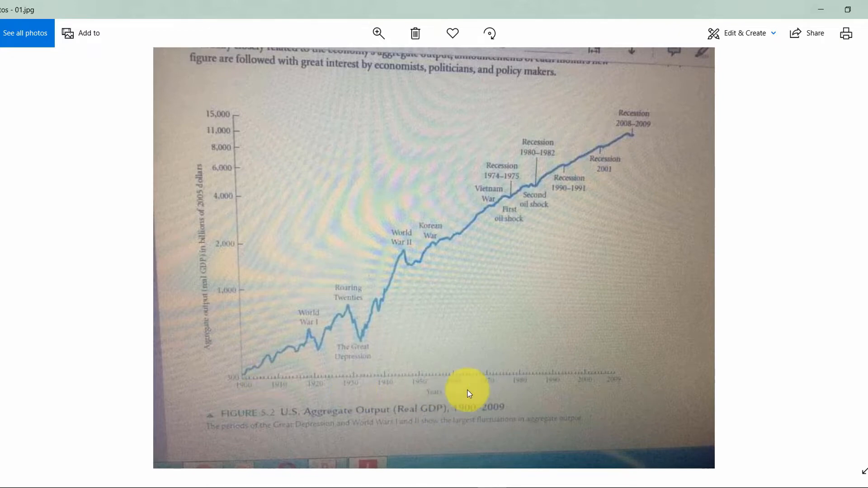
{"action": "left_click", "coordinate": [822, 10]}
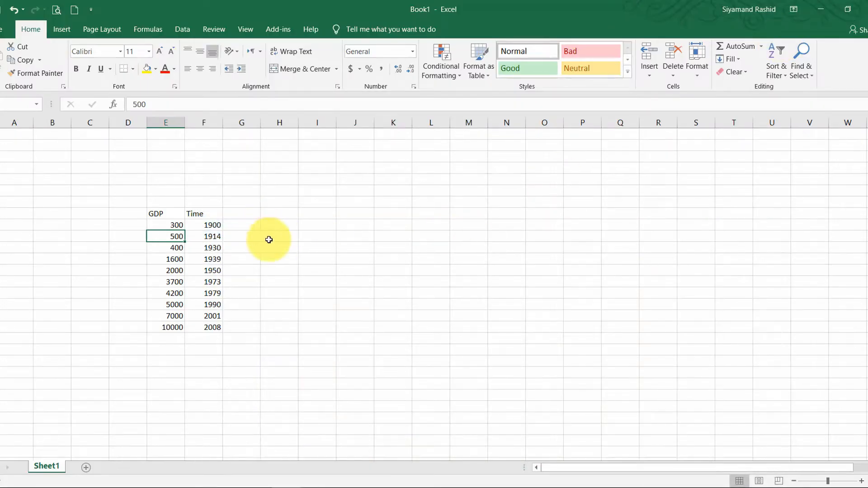
Compare the worksheet's GDP and Time table with the graph and data photos 01.jpg and 02.jpg, and return to Excel
{"action": "left_click_drag", "start_coordinate": [168, 202], "coordinate": [255, 349]}
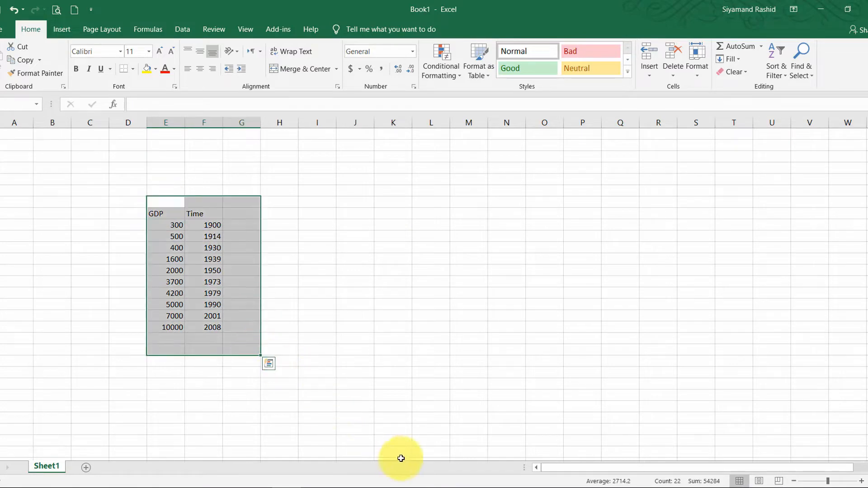
{"action": "left_click", "coordinate": [490, 483]}
{"action": "left_click", "coordinate": [568, 425]}
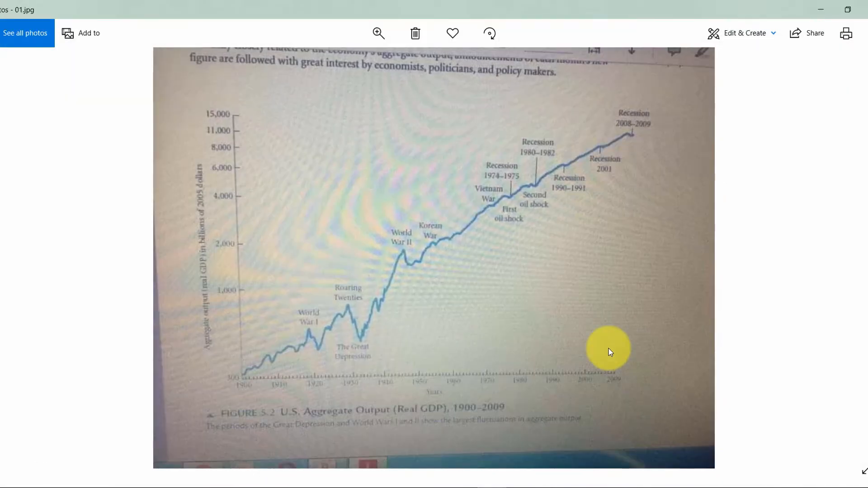
{"action": "key", "text": "Right"}
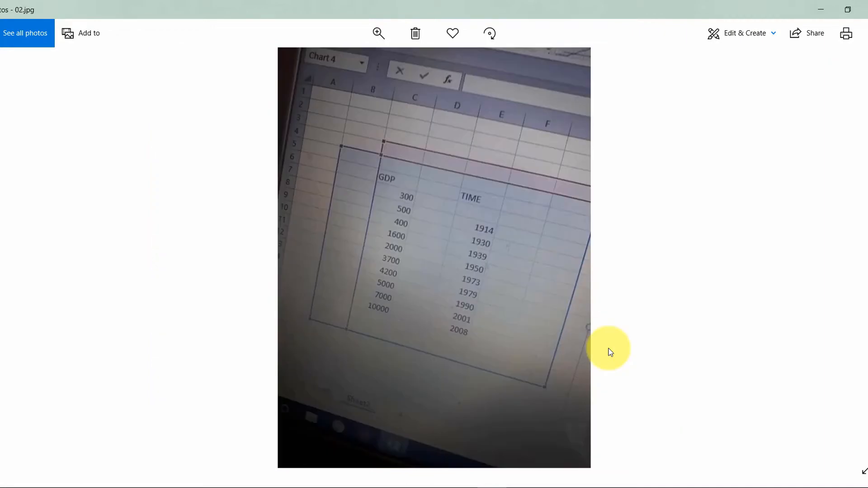
{"action": "left_click", "coordinate": [821, 14]}
{"action": "left_click", "coordinate": [269, 325]}
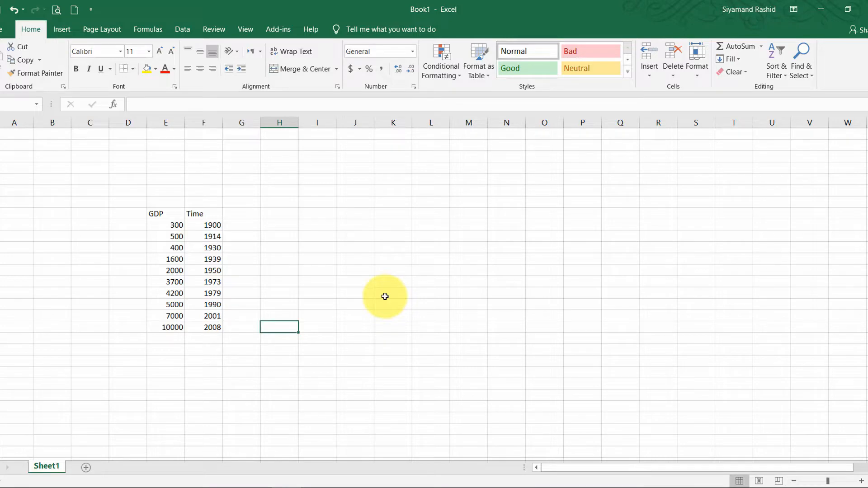
Try a 2-D line chart of the GDP and Time data, and delete it
{"action": "left_click", "coordinate": [178, 246]}
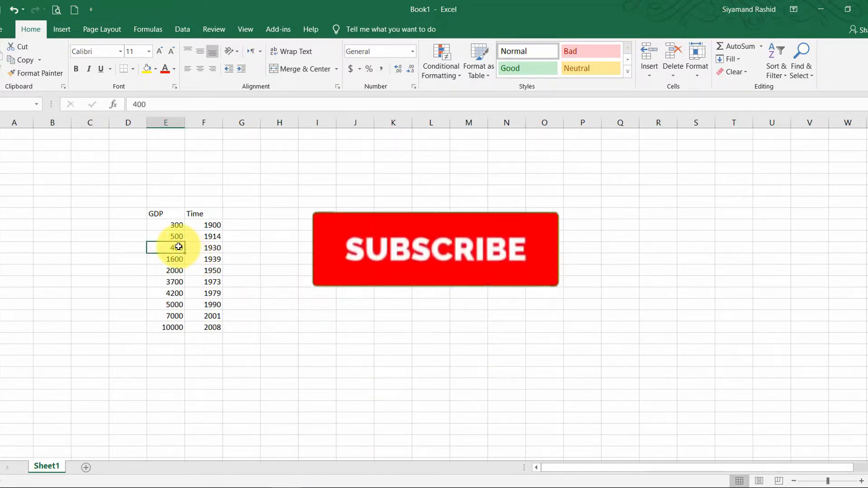
{"action": "left_click", "coordinate": [60, 29]}
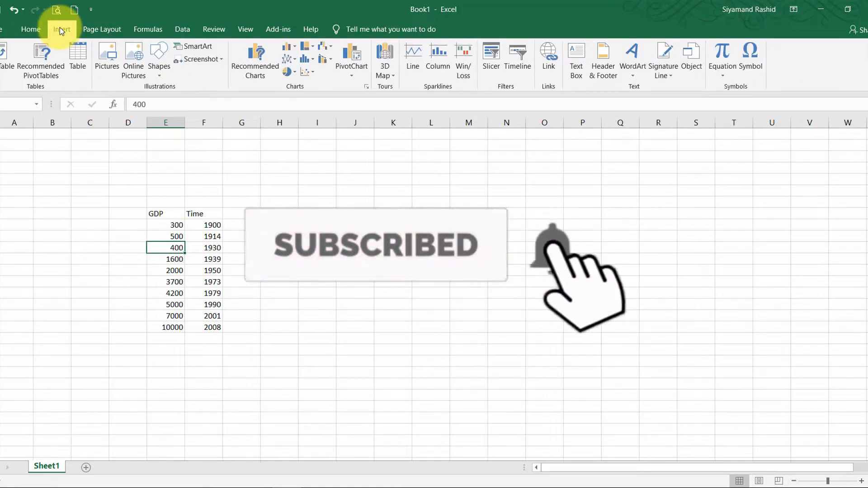
{"action": "left_click", "coordinate": [293, 61]}
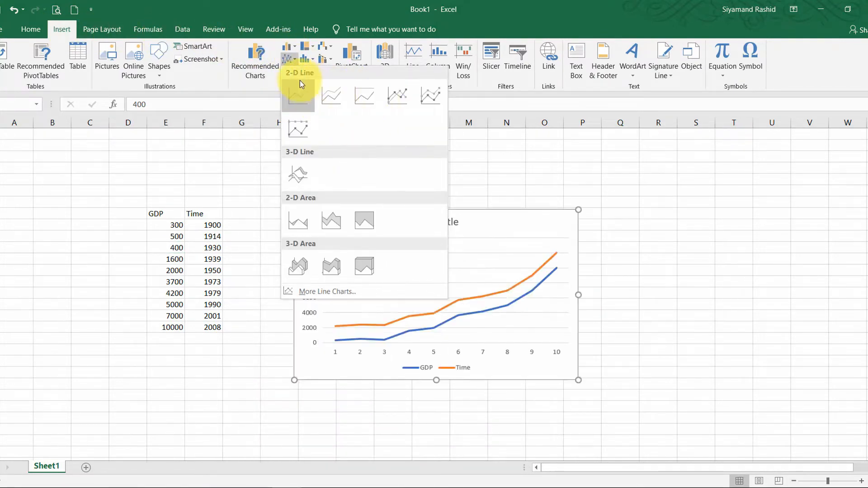
{"action": "left_click", "coordinate": [340, 97]}
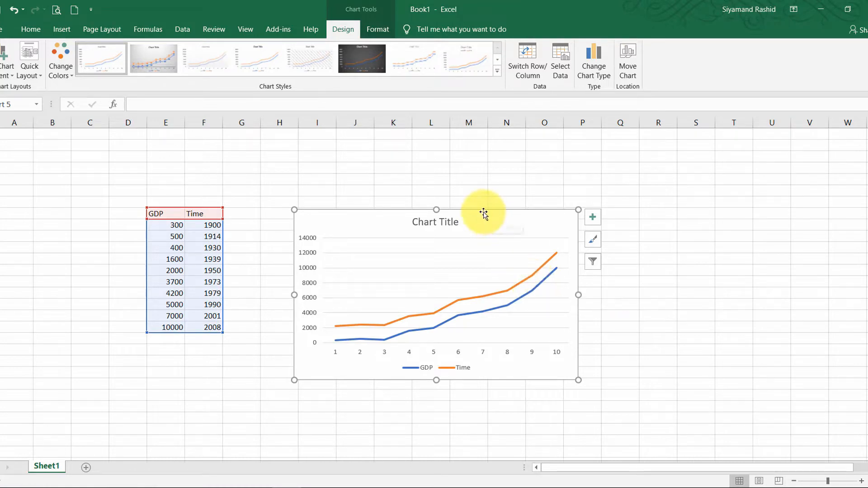
{"action": "key", "text": "Delete"}
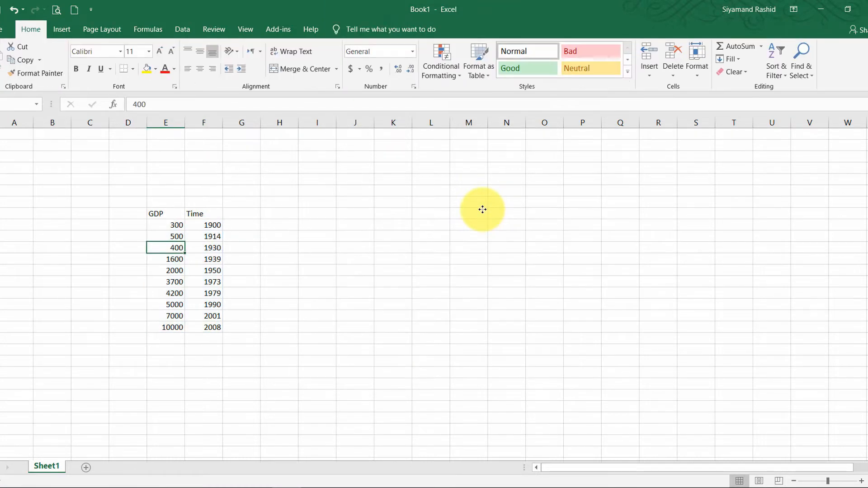
Insert a scatter chart with straight lines and markers from the GDP and Time data, and move it beside the table
{"action": "left_click", "coordinate": [69, 34]}
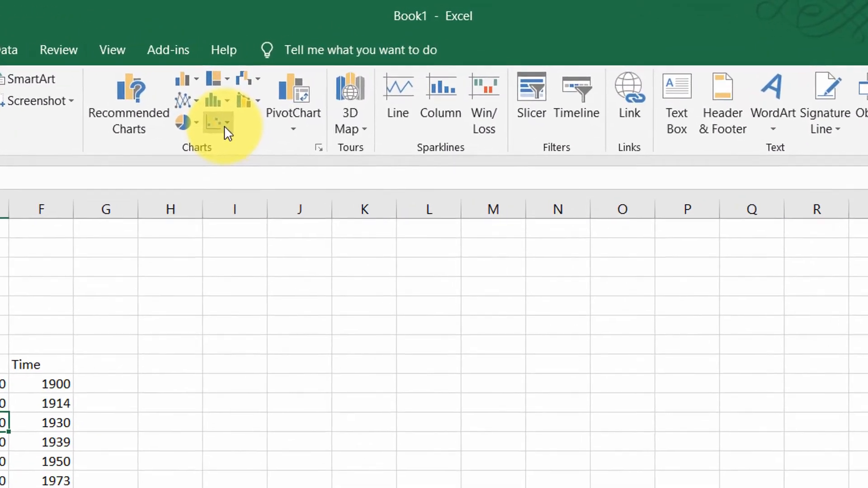
{"action": "left_click", "coordinate": [248, 111]}
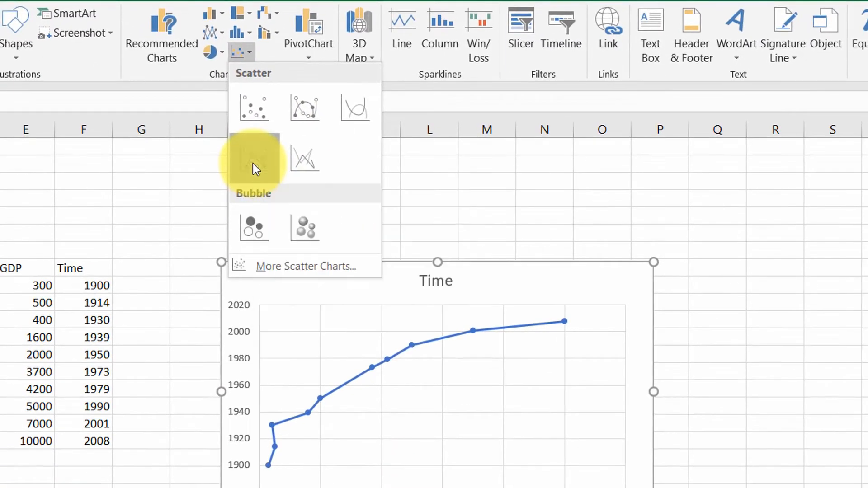
{"action": "left_click", "coordinate": [253, 165]}
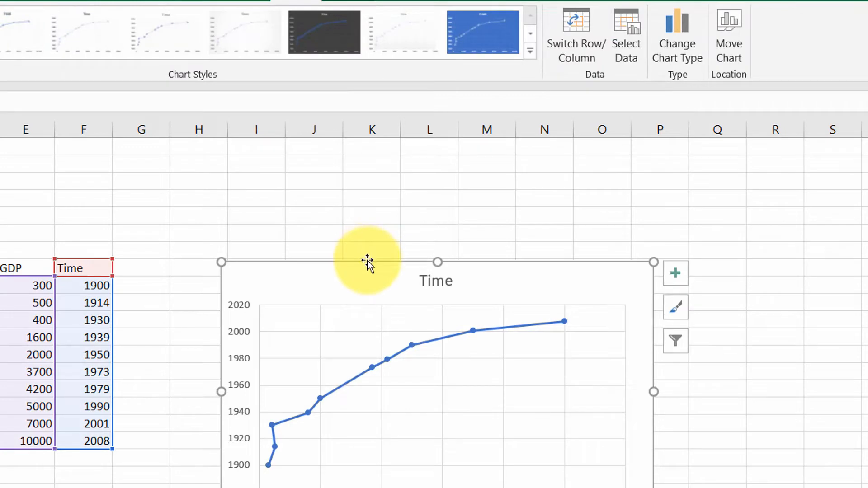
{"action": "left_click_drag", "start_coordinate": [367, 262], "coordinate": [312, 210]}
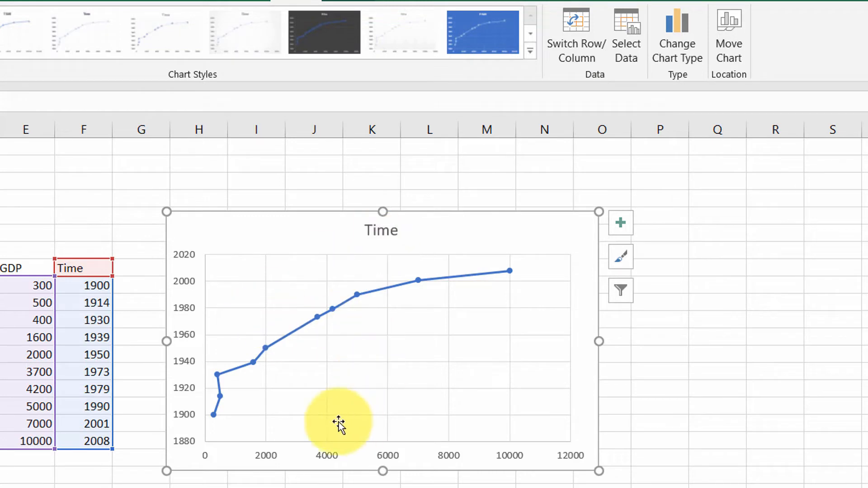
Remove the existing Time series from the scatter chart's data source
{"action": "left_click", "coordinate": [622, 48]}
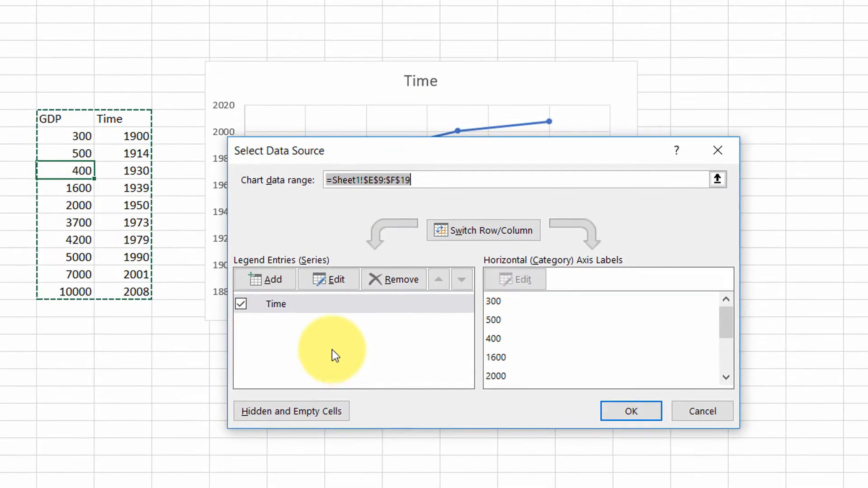
{"action": "left_click", "coordinate": [283, 309]}
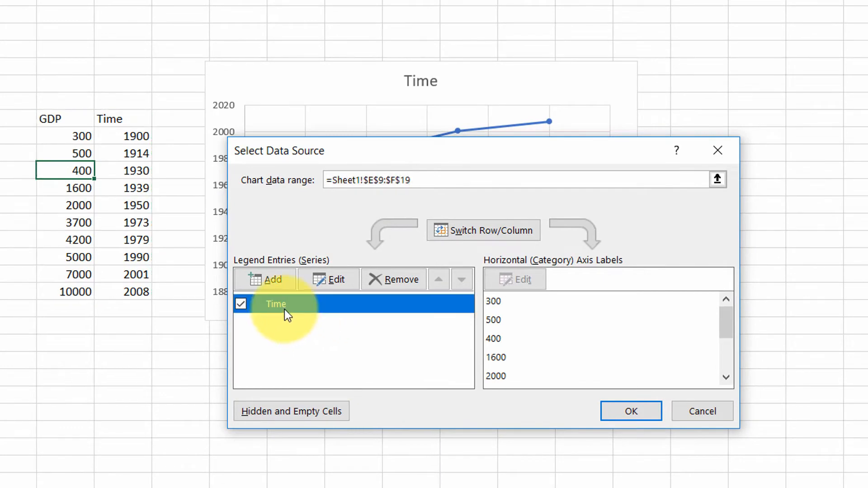
{"action": "left_click", "coordinate": [395, 285]}
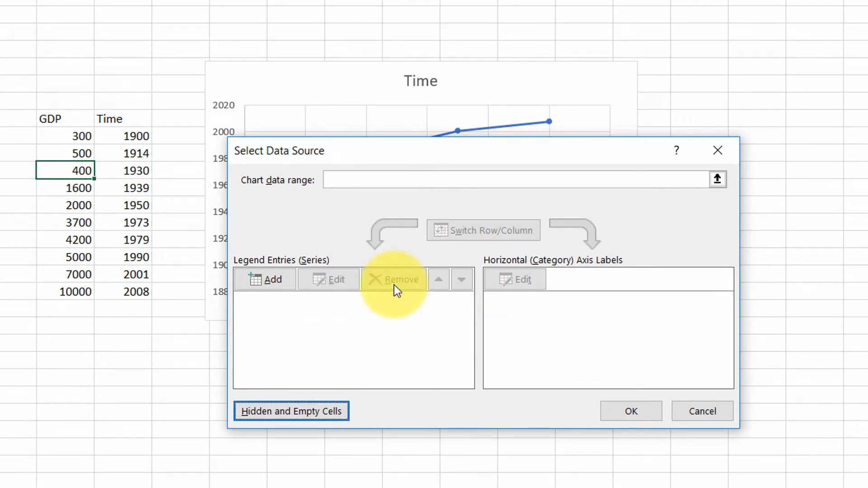
{"action": "left_click_drag", "start_coordinate": [468, 149], "coordinate": [457, 75]}
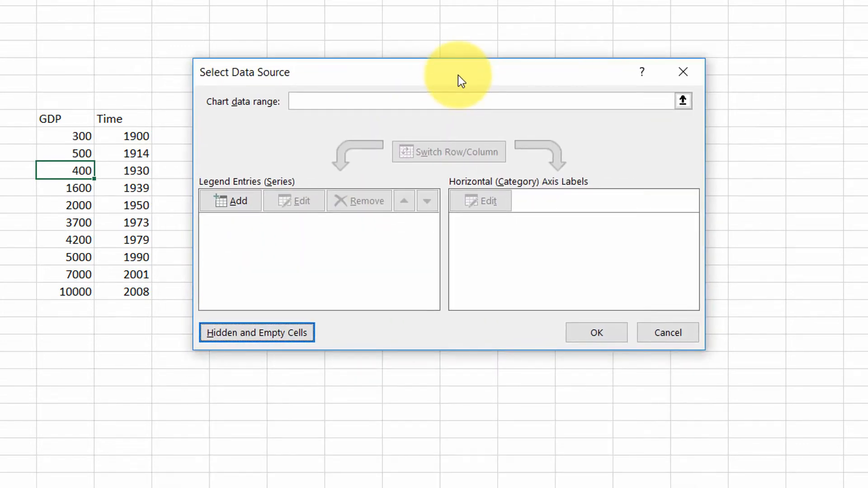
Add a new series to the chart's data source with cell E6 as its name
{"action": "left_click", "coordinate": [245, 202]}
{"action": "left_click_drag", "start_coordinate": [408, 208], "coordinate": [346, 92]}
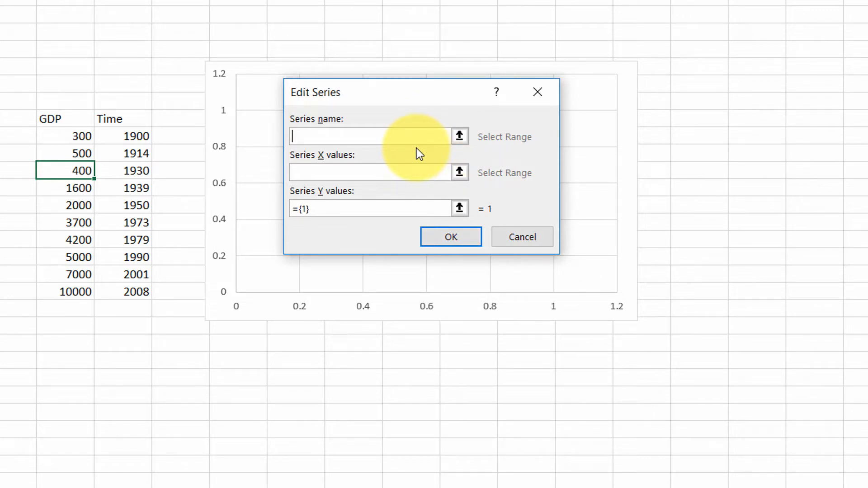
{"action": "left_click", "coordinate": [66, 69]}
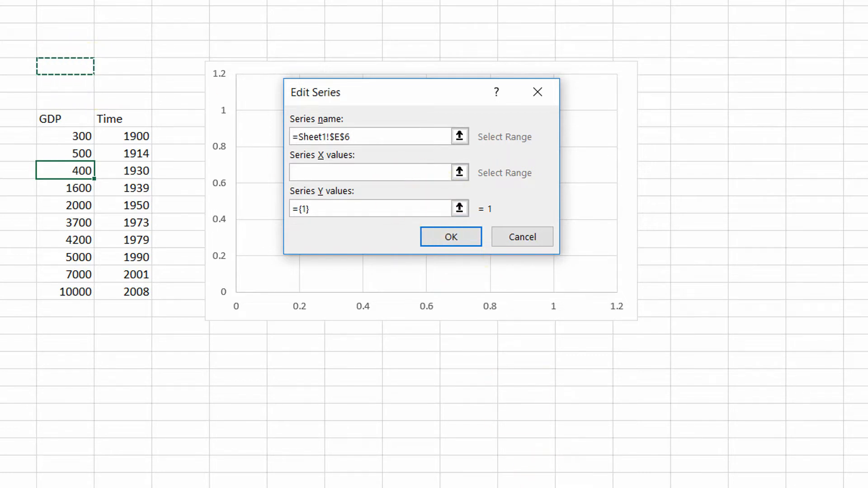
Check in the GDP graph photo which quantities belong on the horizontal and vertical axes, and return to the series settings
{"action": "left_click", "coordinate": [561, 487]}
{"action": "left_click", "coordinate": [678, 473]}
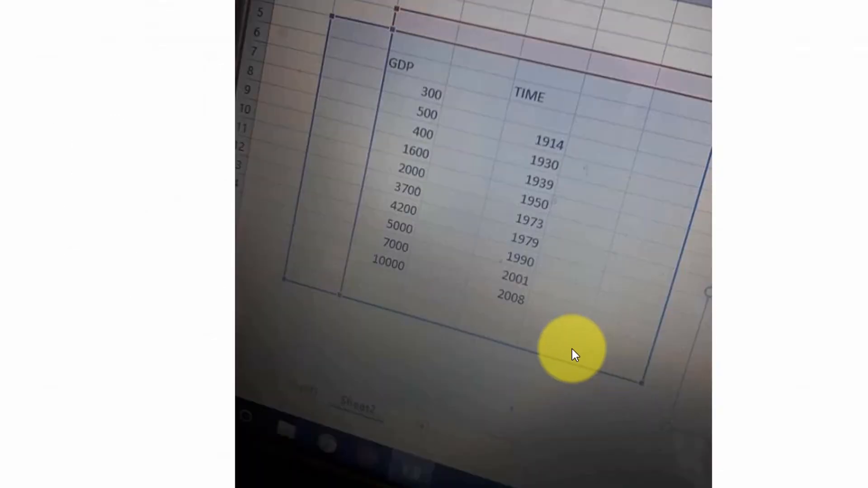
{"action": "key", "text": "Right"}
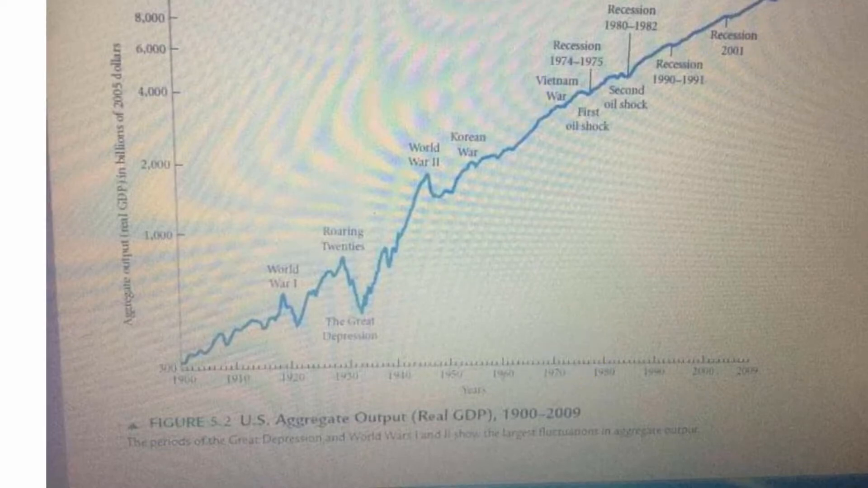
{"action": "key", "text": "alt+Tab"}
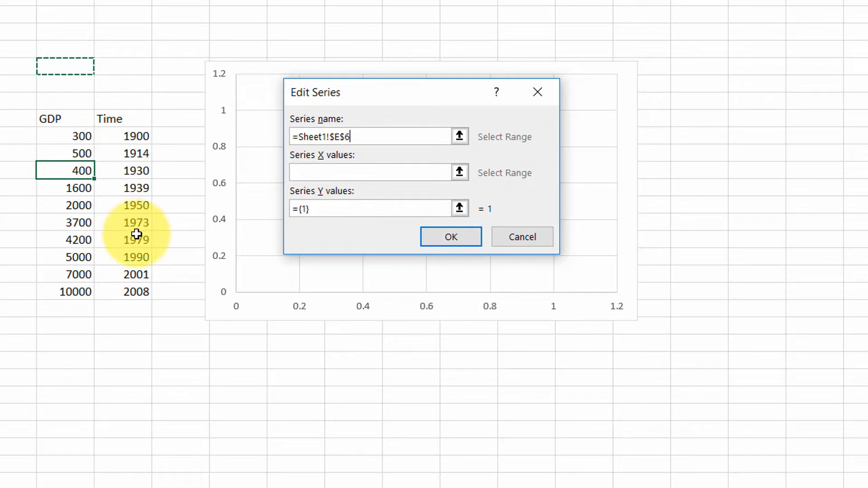
Set the new series' X values to the years in F10:F19 and its Y values to the GDP figures in E10:E19
{"action": "left_click", "coordinate": [466, 176]}
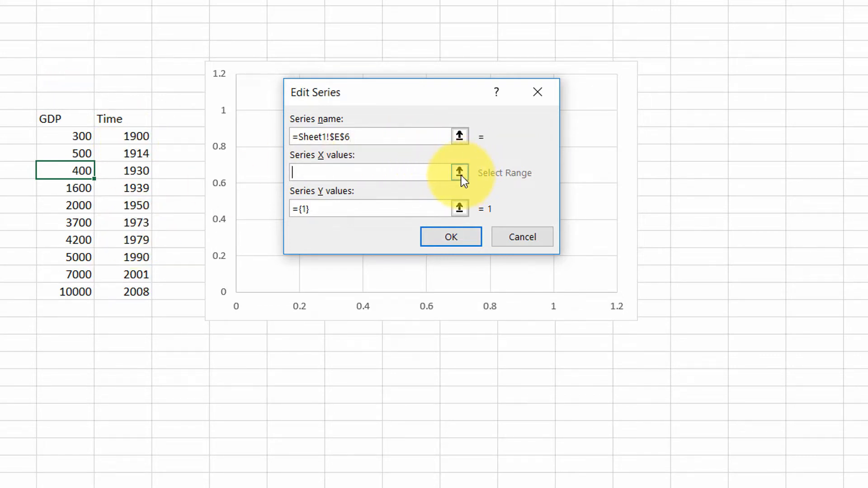
{"action": "left_click_drag", "start_coordinate": [151, 135], "coordinate": [135, 295]}
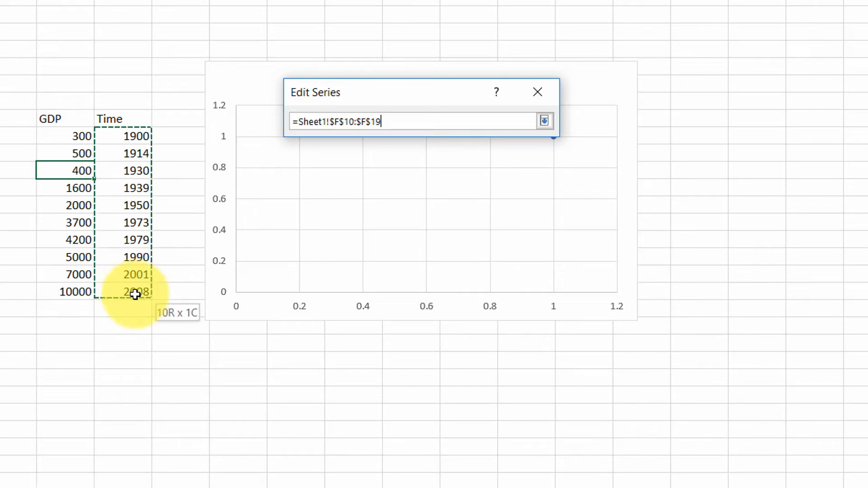
{"action": "left_click", "coordinate": [545, 121]}
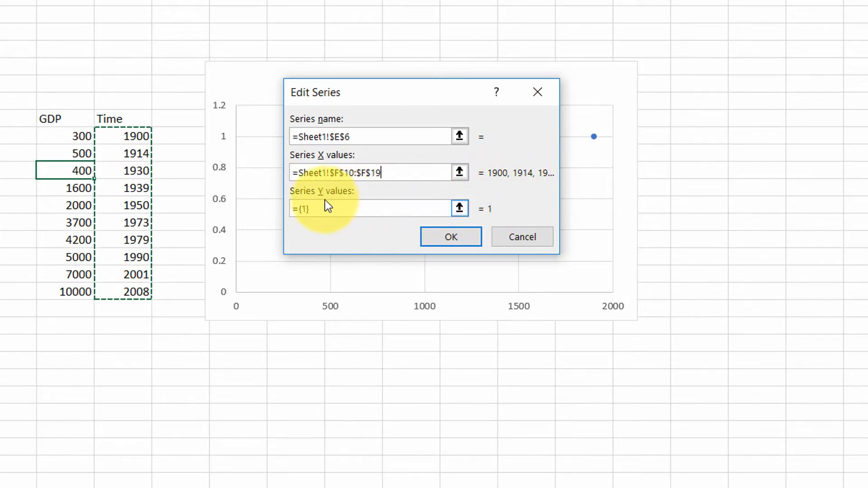
{"action": "left_click", "coordinate": [458, 208]}
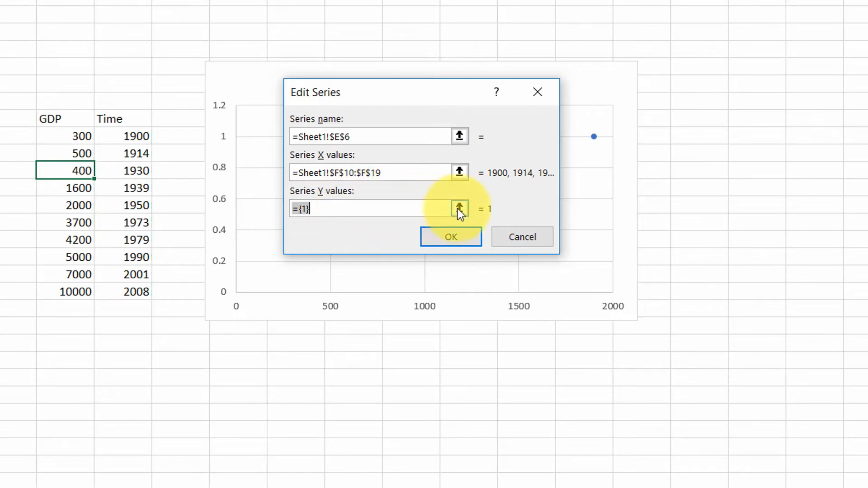
{"action": "left_click_drag", "start_coordinate": [58, 136], "coordinate": [64, 297]}
{"action": "left_click", "coordinate": [544, 120]}
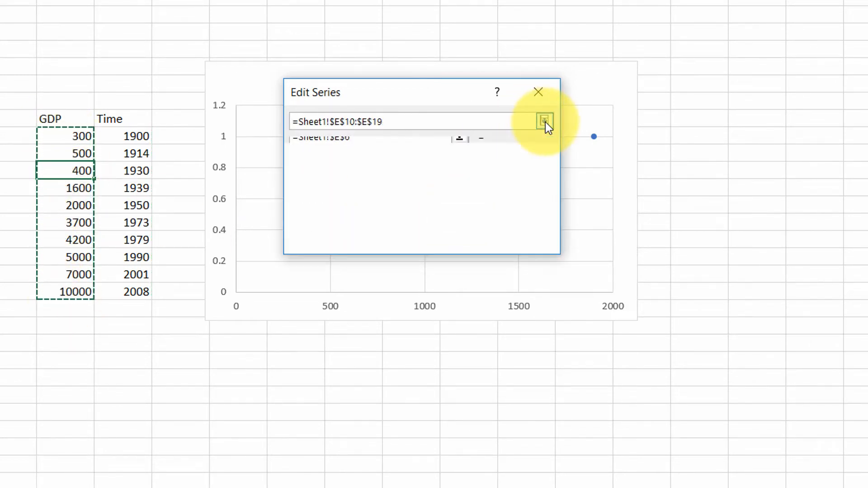
Apply the new GDP series to the scatter chart and enlarge the chart
{"action": "left_click", "coordinate": [460, 234]}
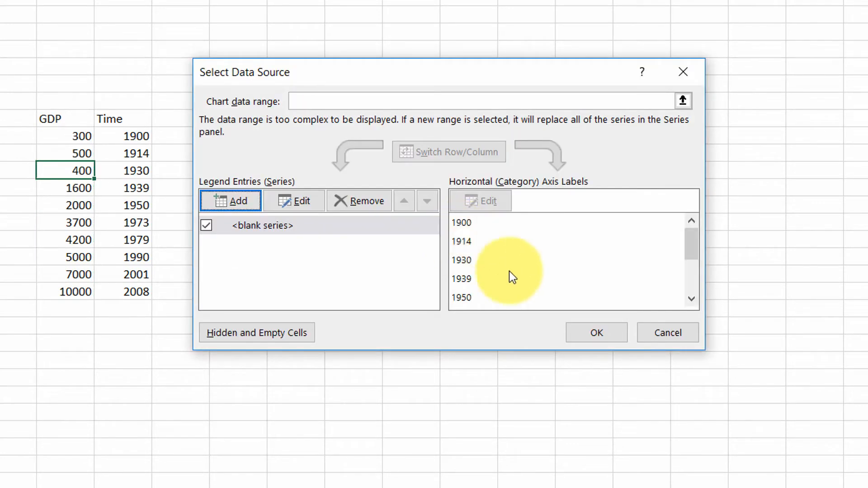
{"action": "left_click", "coordinate": [581, 328]}
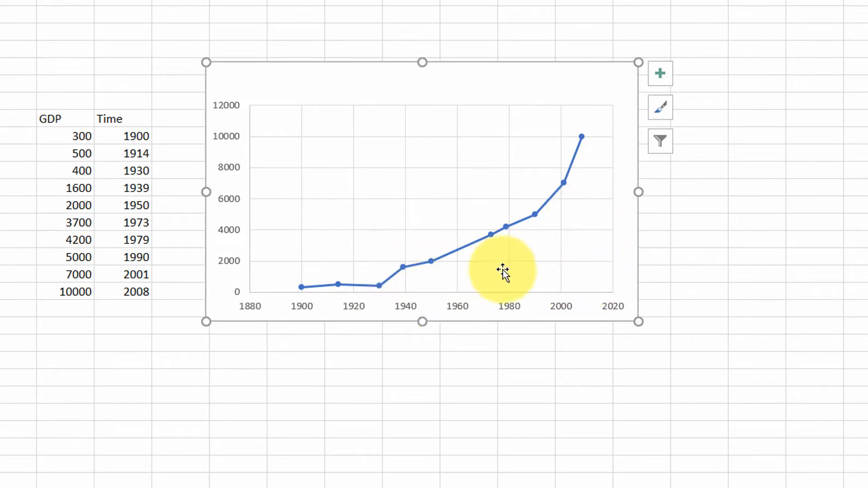
{"action": "left_click_drag", "start_coordinate": [639, 321], "coordinate": [682, 361]}
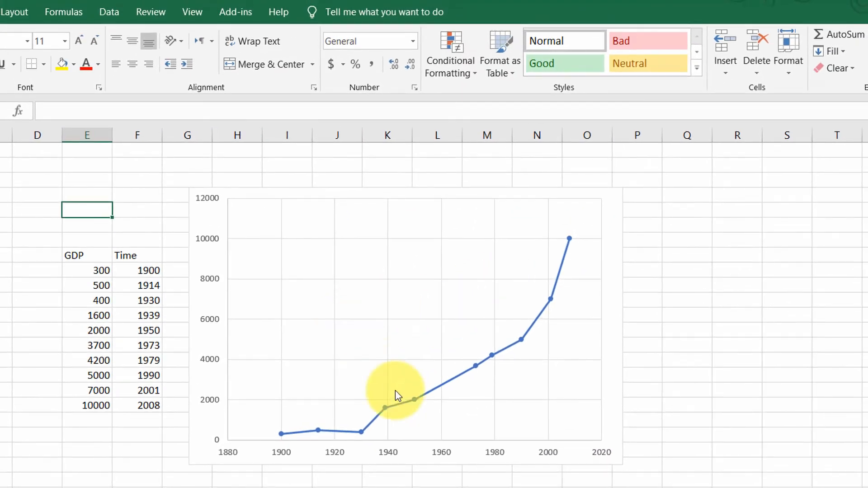
Apply the blue-background chart style, Style 8, to the scatter chart
{"action": "left_click", "coordinate": [422, 222]}
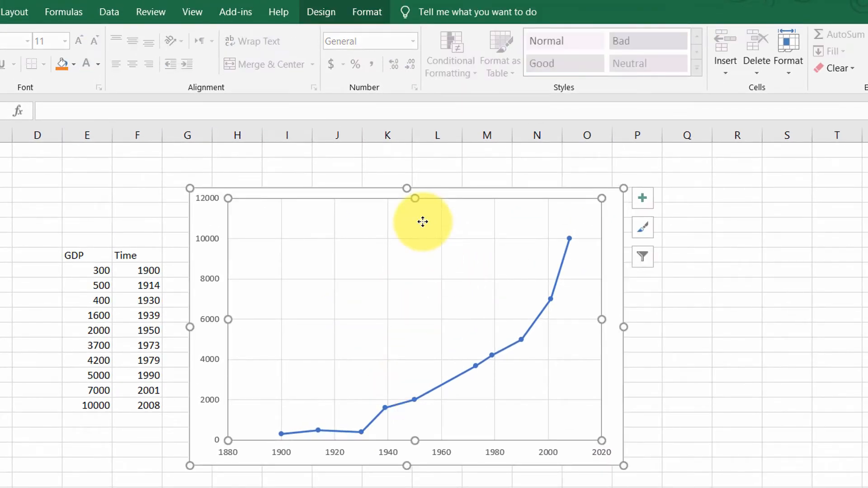
{"action": "left_click", "coordinate": [312, 11]}
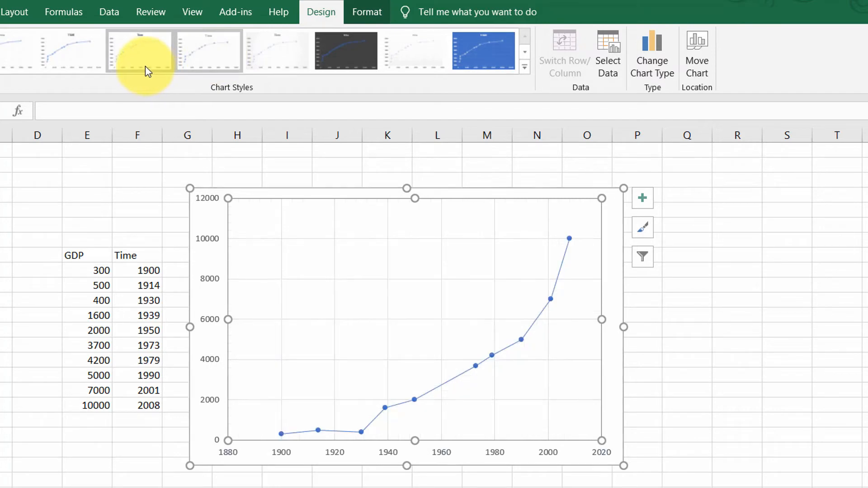
{"action": "left_click", "coordinate": [98, 53]}
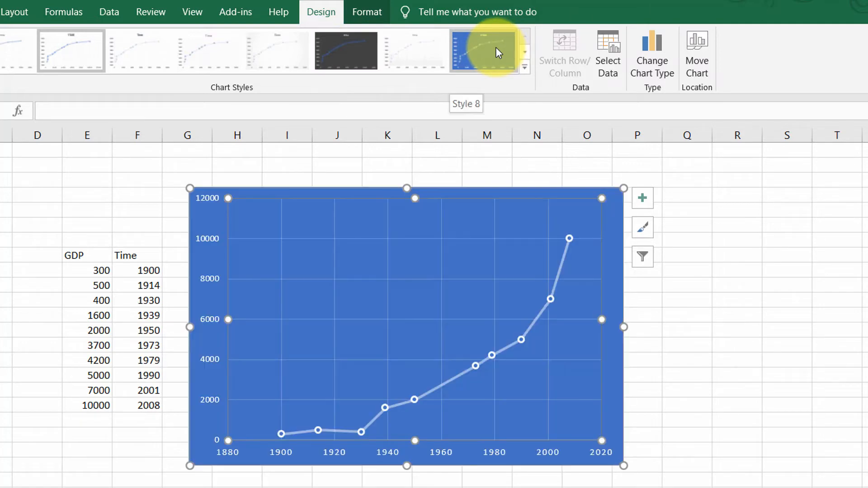
{"action": "left_click", "coordinate": [495, 47]}
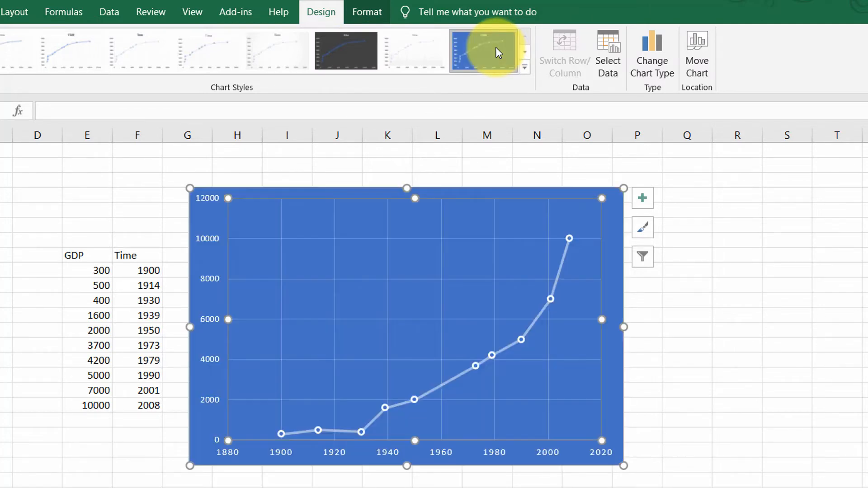
{"action": "left_click", "coordinate": [523, 67]}
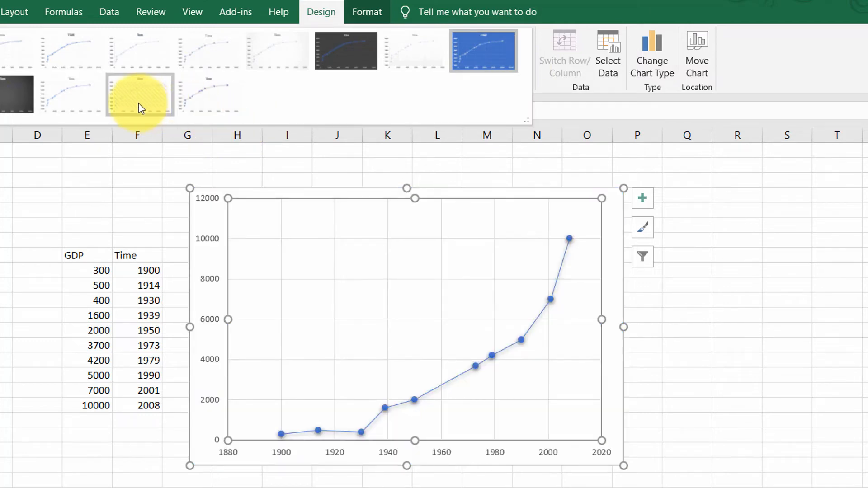
{"action": "left_click", "coordinate": [474, 48]}
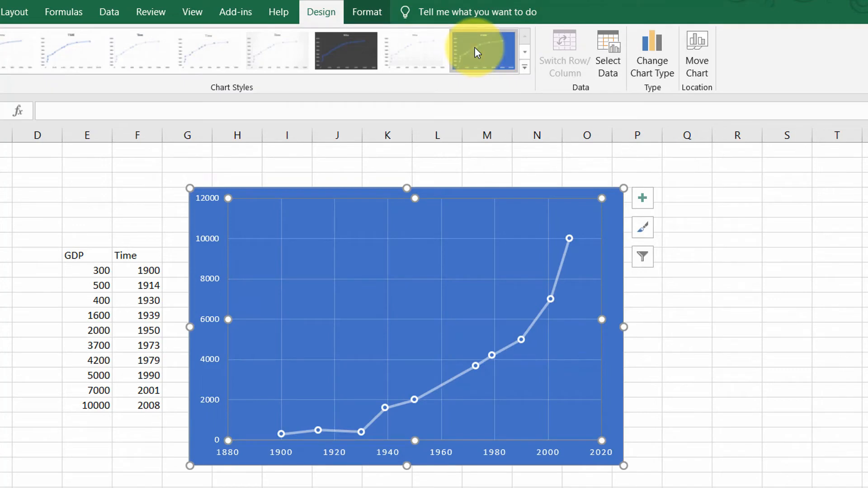
{"action": "left_click", "coordinate": [245, 486]}
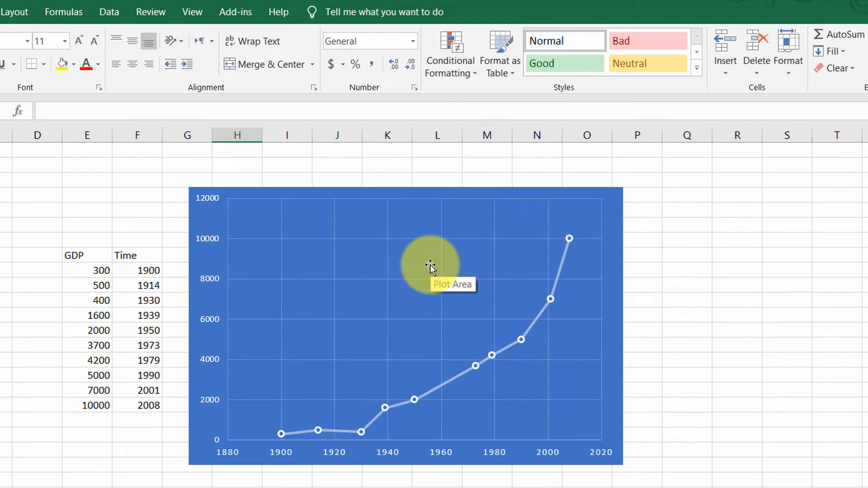
Open the formatting options for Series 1 and set its line color to yellow
{"action": "left_click", "coordinate": [508, 200]}
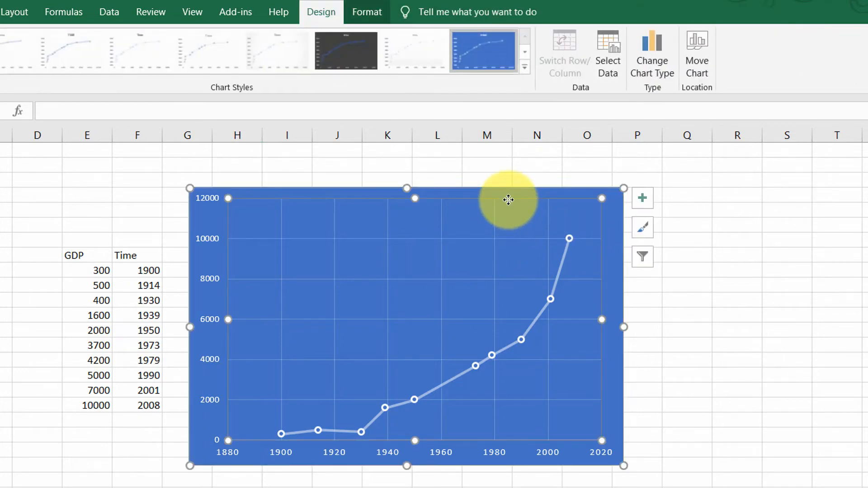
{"action": "right_click", "coordinate": [478, 226]}
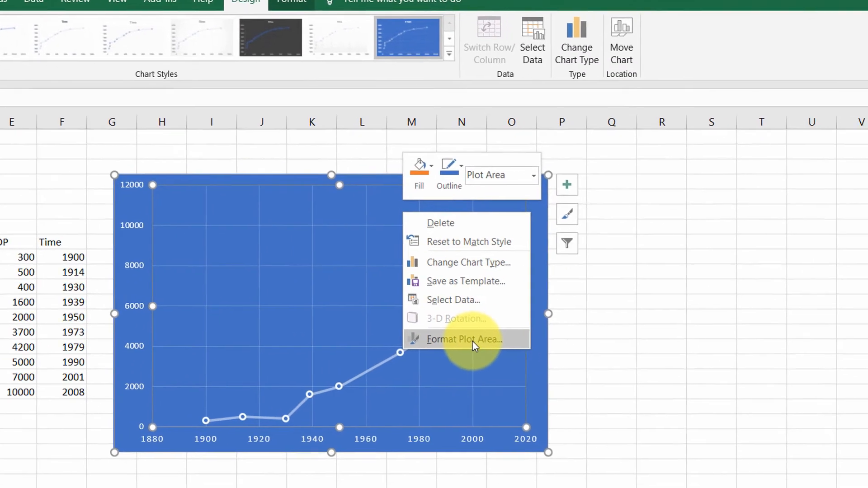
{"action": "left_click", "coordinate": [548, 354]}
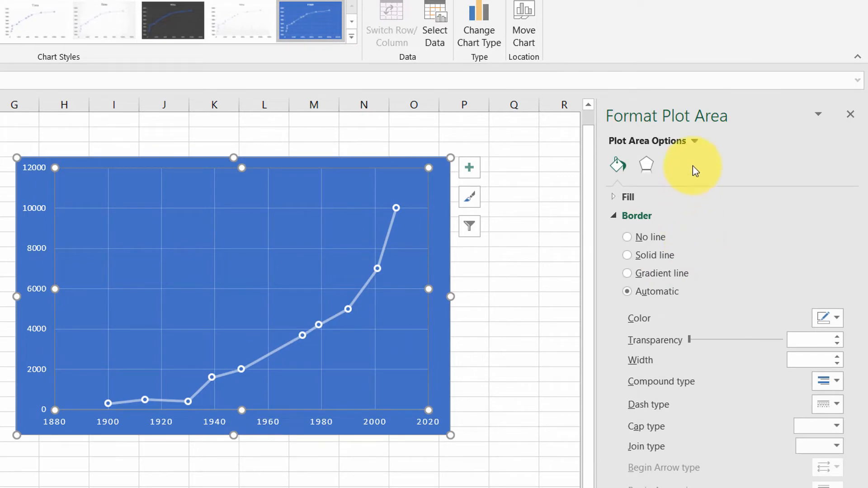
{"action": "left_click", "coordinate": [695, 141]}
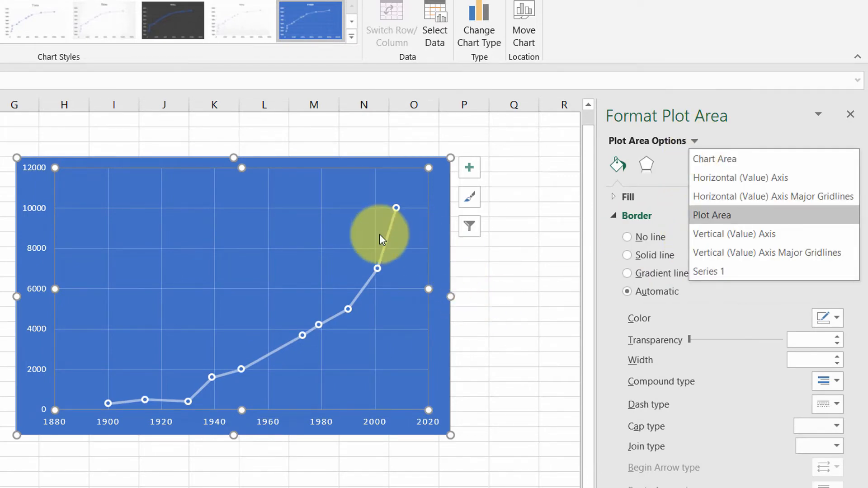
{"action": "left_click", "coordinate": [723, 272]}
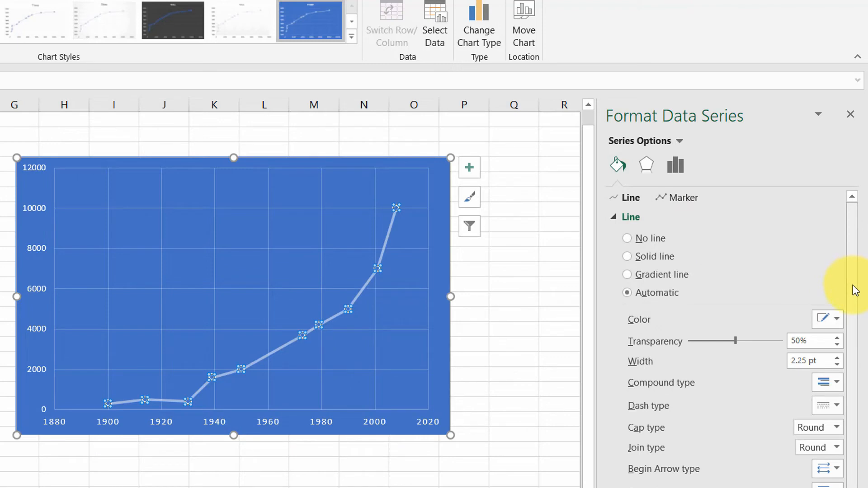
{"action": "left_click", "coordinate": [834, 319]}
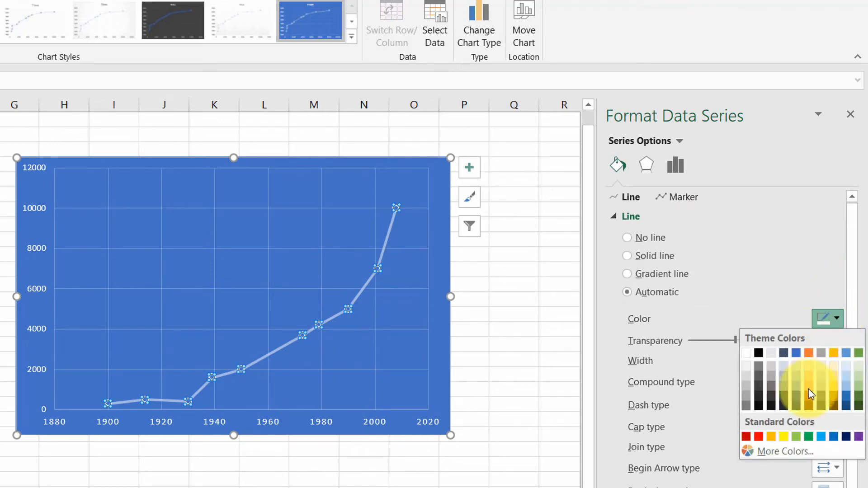
{"action": "left_click", "coordinate": [783, 440]}
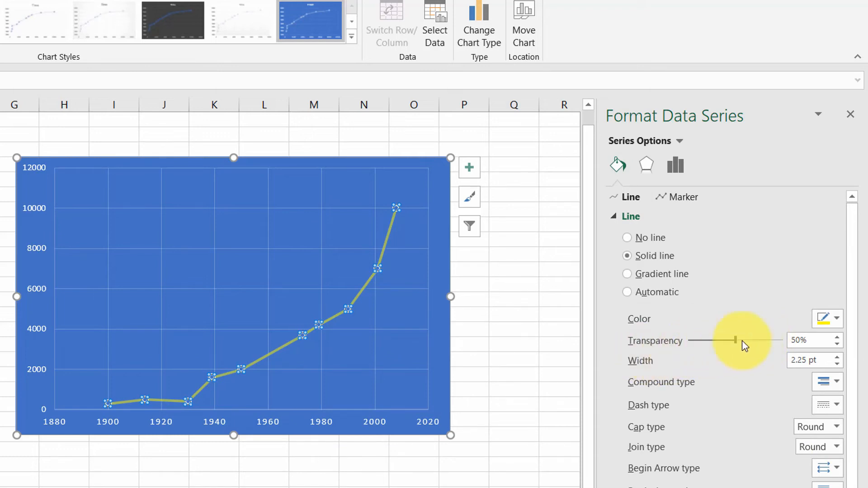
Set the yellow line's transparency to 0% and its width to 1.5 pt
{"action": "left_click", "coordinate": [763, 340]}
{"action": "left_click", "coordinate": [763, 341]}
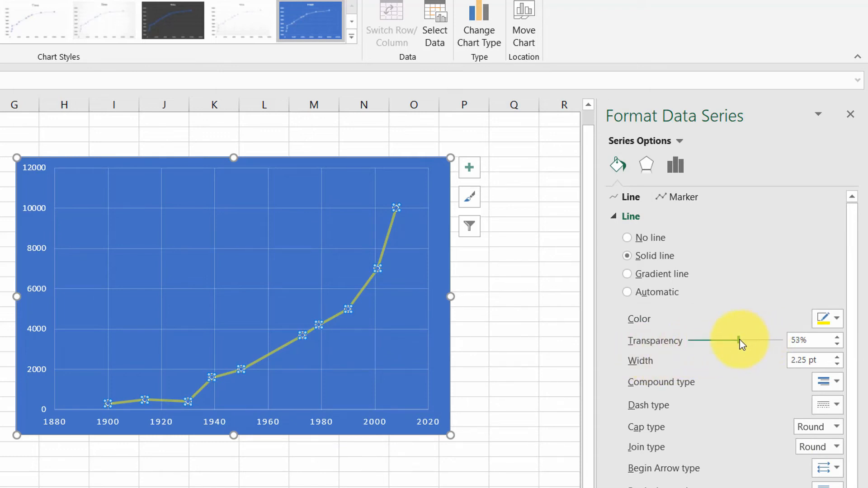
{"action": "left_click_drag", "start_coordinate": [754, 339], "coordinate": [693, 340]}
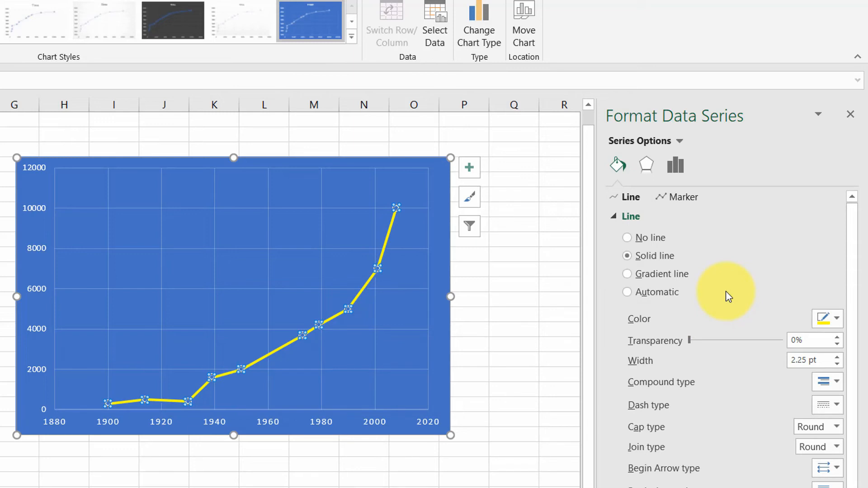
{"action": "left_click", "coordinate": [836, 363]}
{"action": "left_click", "coordinate": [836, 363]}
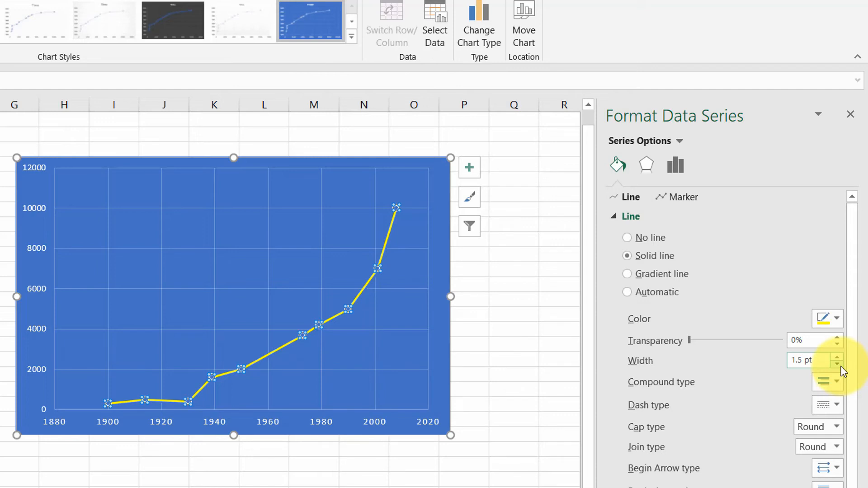
Try the double compound type on the yellow line and return it to the single type
{"action": "left_click", "coordinate": [836, 378]}
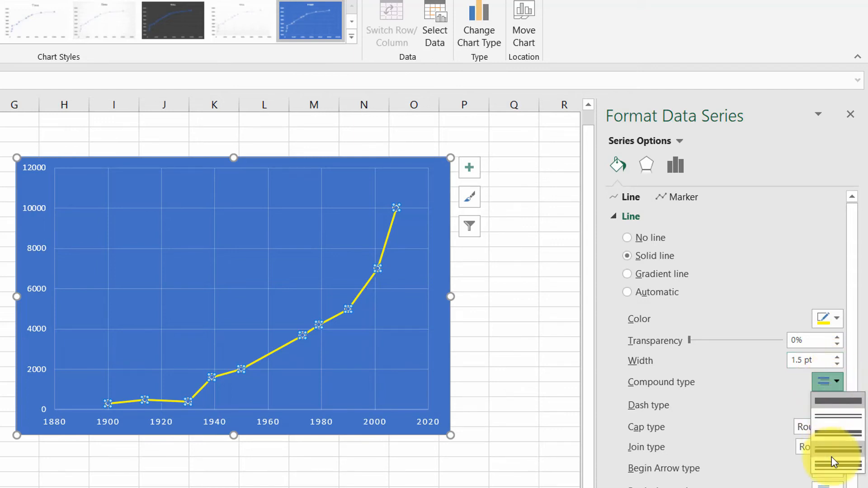
{"action": "left_click", "coordinate": [834, 425]}
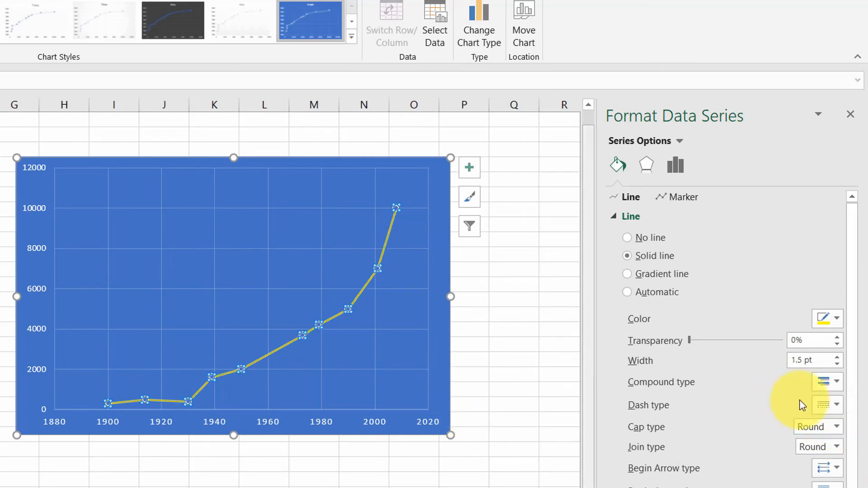
{"action": "left_click", "coordinate": [826, 377]}
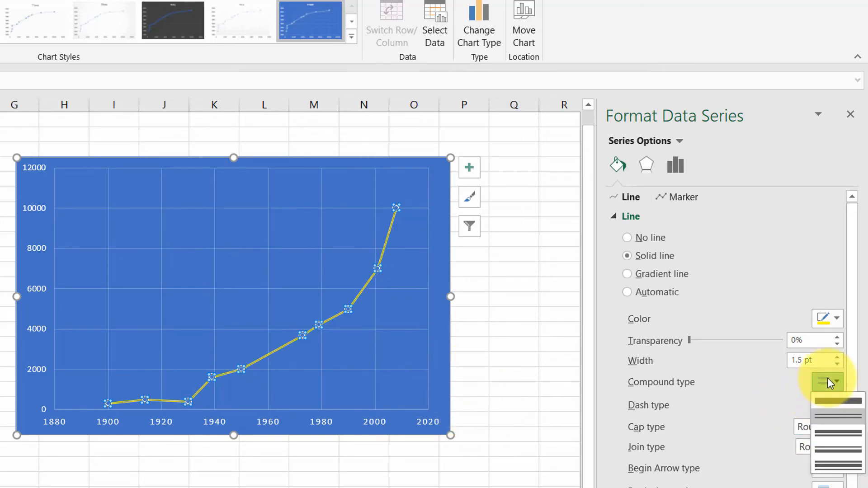
{"action": "left_click", "coordinate": [833, 404]}
Enlarge the chart further and turn on the smoothed line option for Series 1
{"action": "left_click_drag", "start_coordinate": [450, 436], "coordinate": [568, 487]}
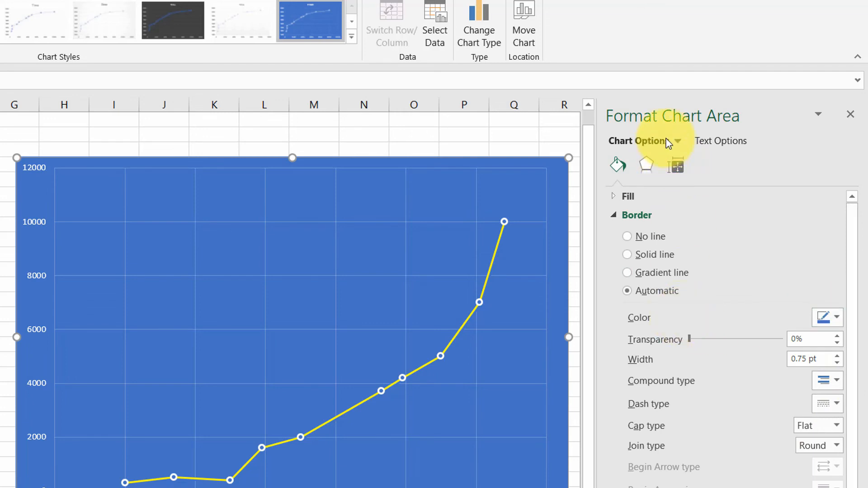
{"action": "left_click", "coordinate": [677, 142]}
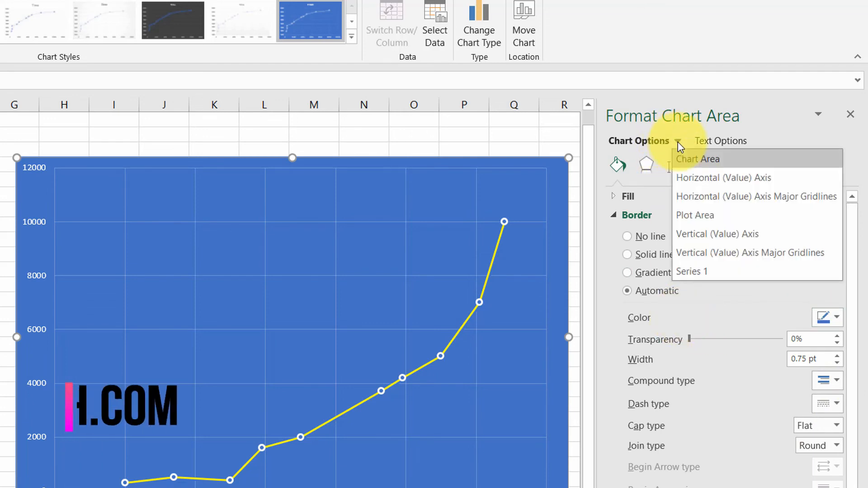
{"action": "left_click", "coordinate": [689, 272]}
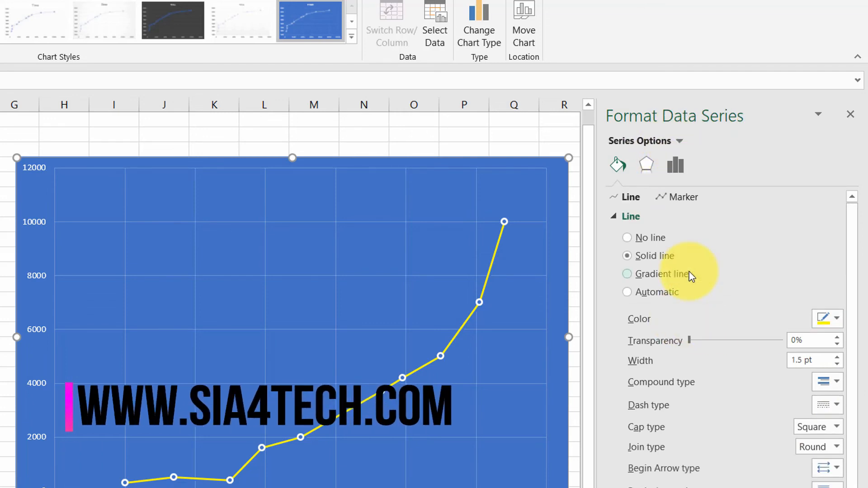
{"action": "left_click_drag", "start_coordinate": [852, 294], "coordinate": [863, 418]}
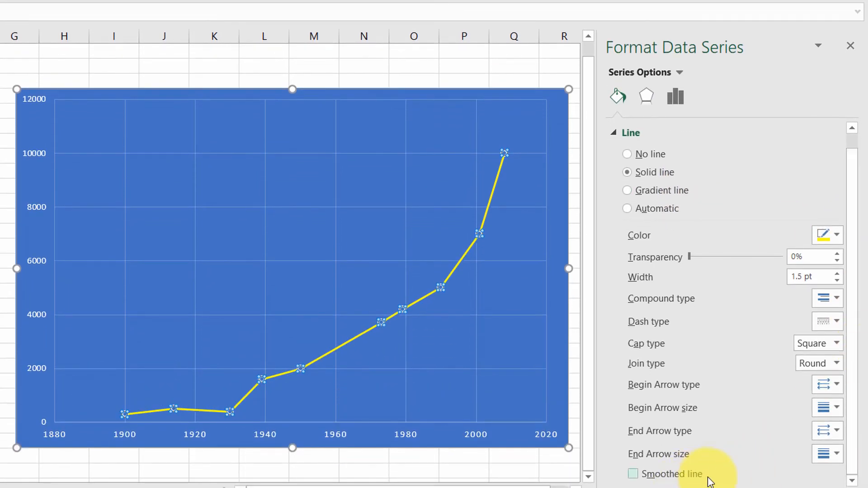
{"action": "left_click", "coordinate": [634, 474]}
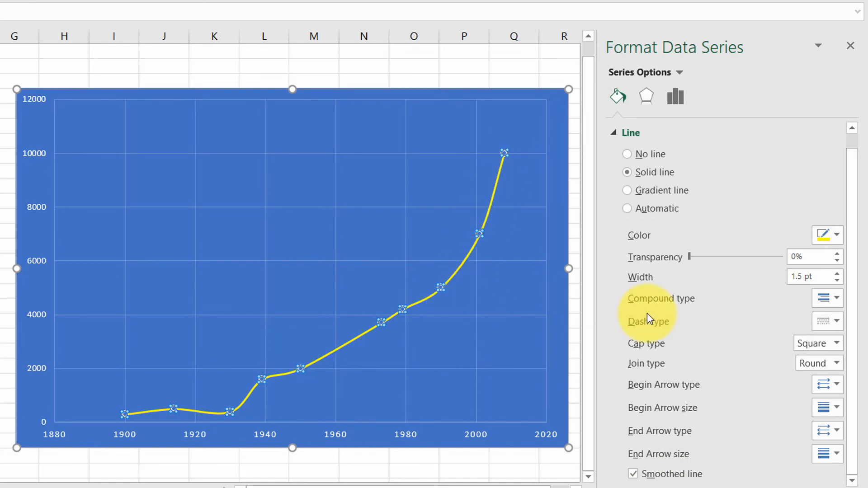
Set the border color of the Series 1 markers to red
{"action": "scroll", "coordinate": [853, 151], "scroll_direction": "up", "scroll_amount": 1}
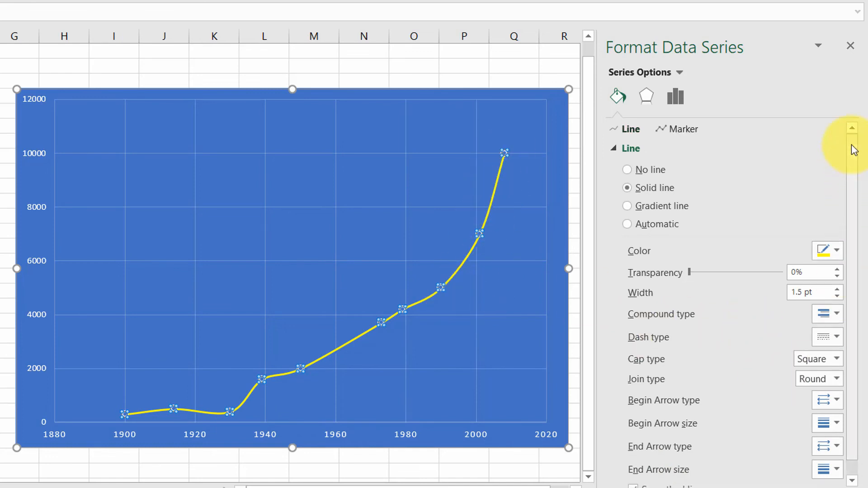
{"action": "left_click", "coordinate": [684, 129]}
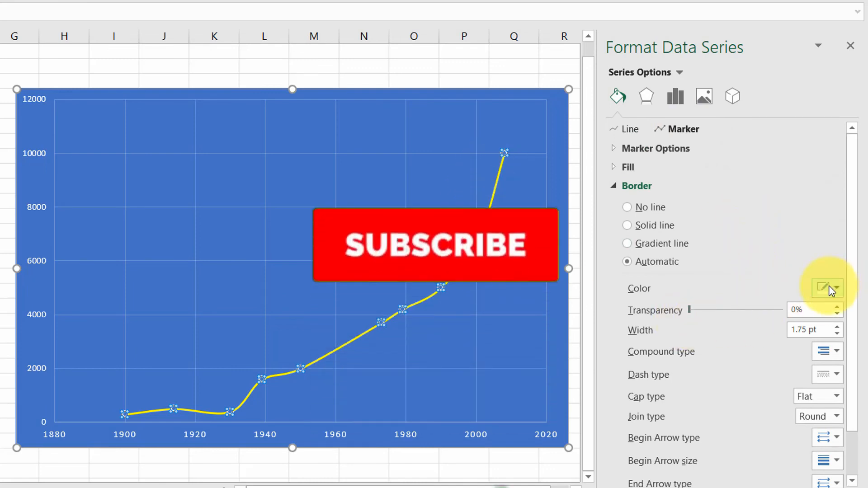
{"action": "left_click", "coordinate": [830, 287]}
{"action": "left_click", "coordinate": [759, 406]}
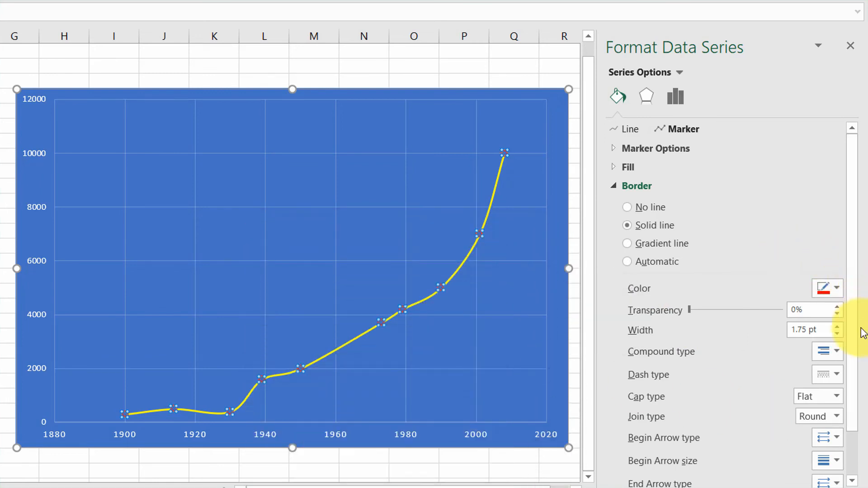
{"action": "left_click_drag", "start_coordinate": [854, 415], "coordinate": [856, 454]}
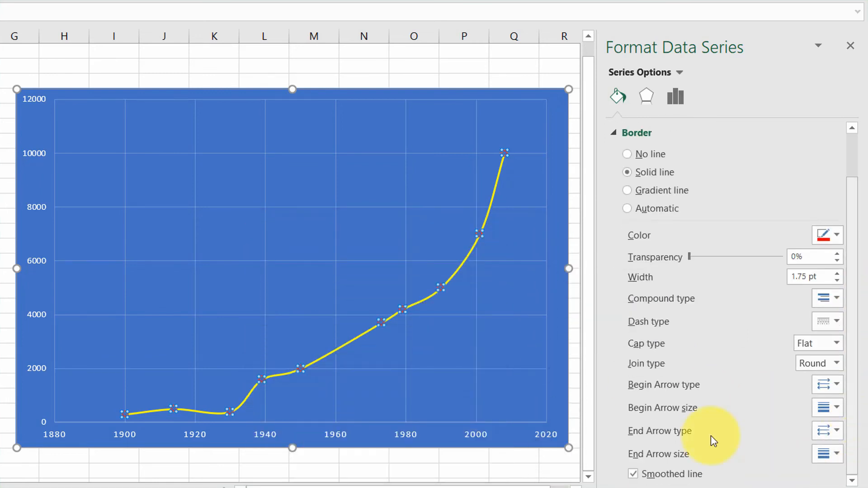
{"action": "left_click", "coordinate": [676, 106]}
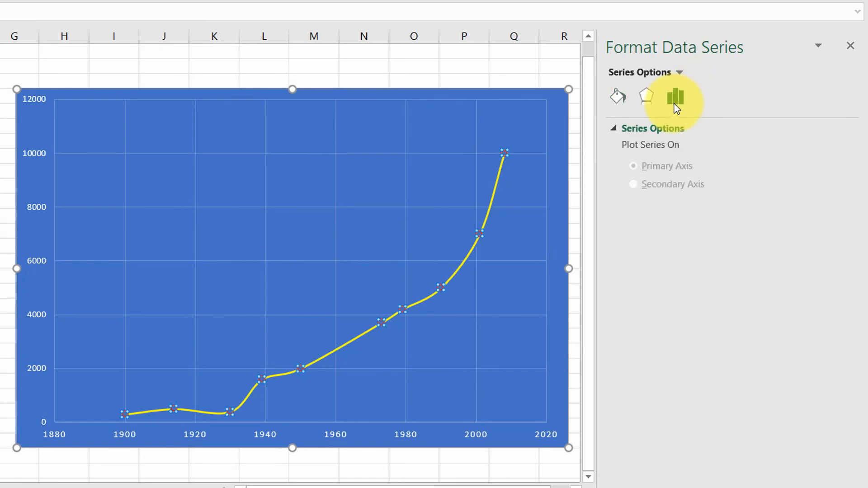
{"action": "left_click", "coordinate": [653, 105]}
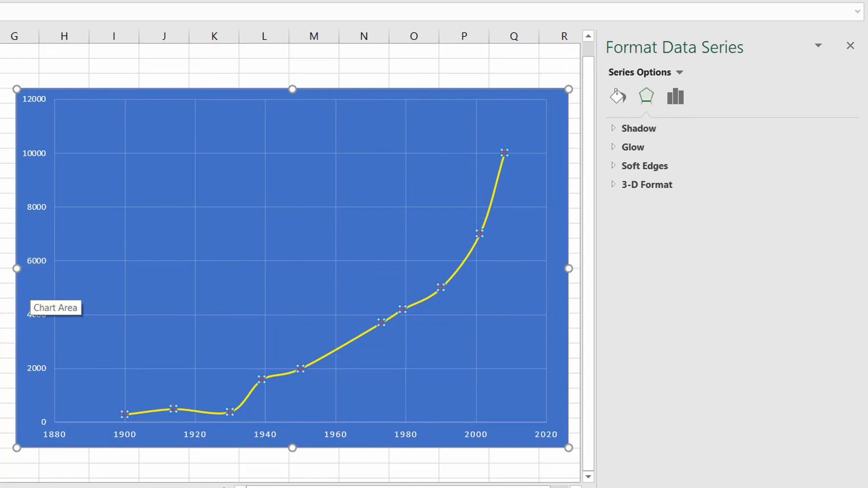
Deselect the chart and switch to the GDP graph photo in Photos
{"action": "left_click", "coordinate": [2, 318]}
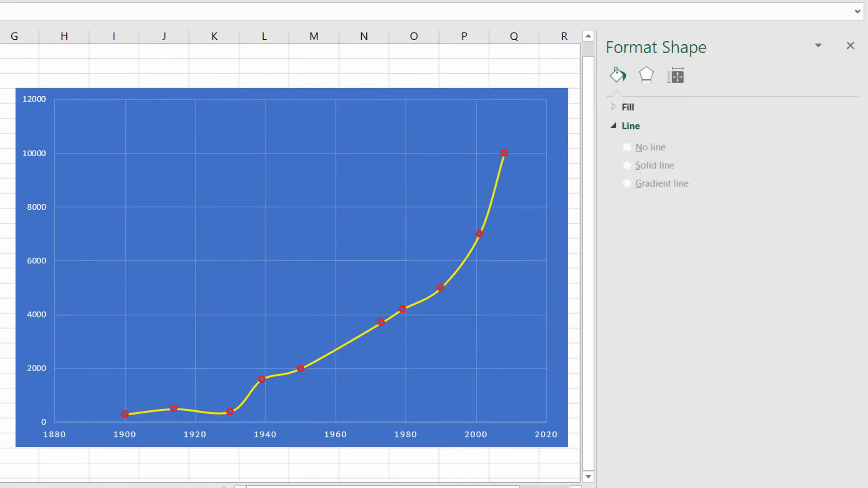
{"action": "mouse_move", "coordinate": [344, 487]}
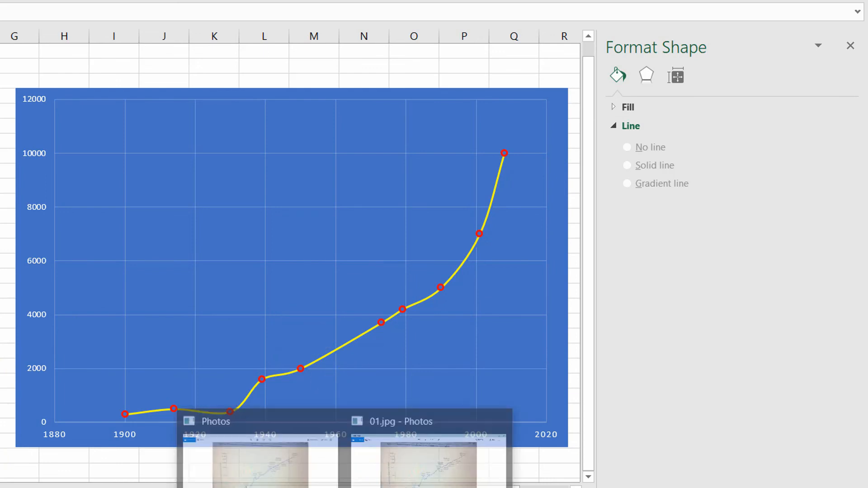